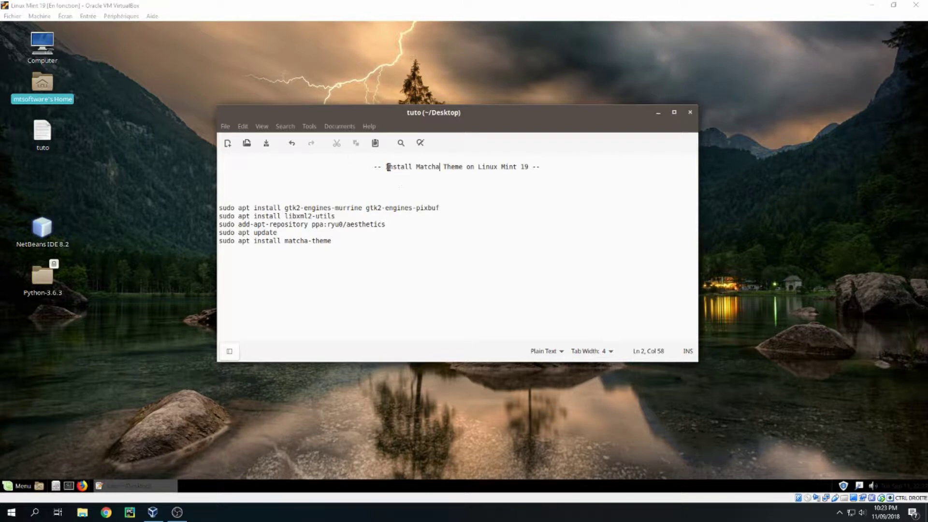
Copy the gtk2 engines install command from Xed and open a terminal in the Desktop folder.
drag(450, 204, 215, 209)
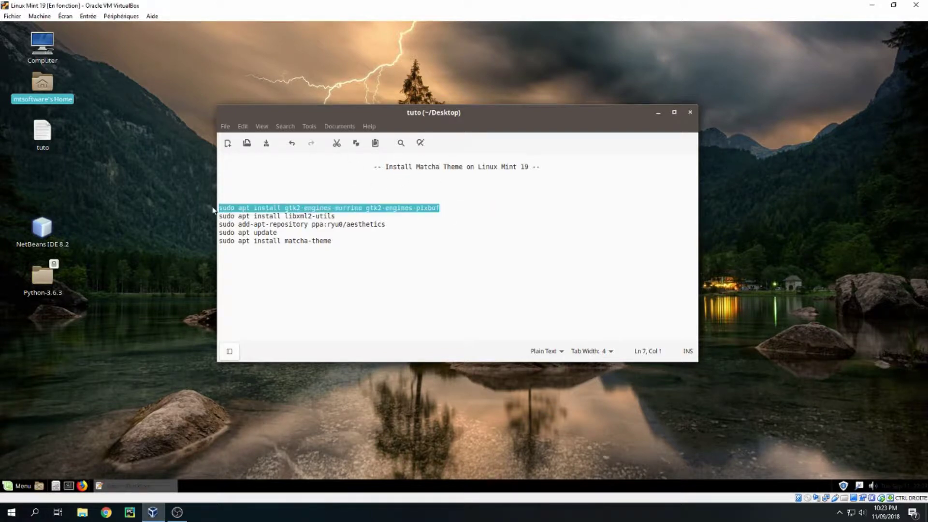
right_click(265, 208)
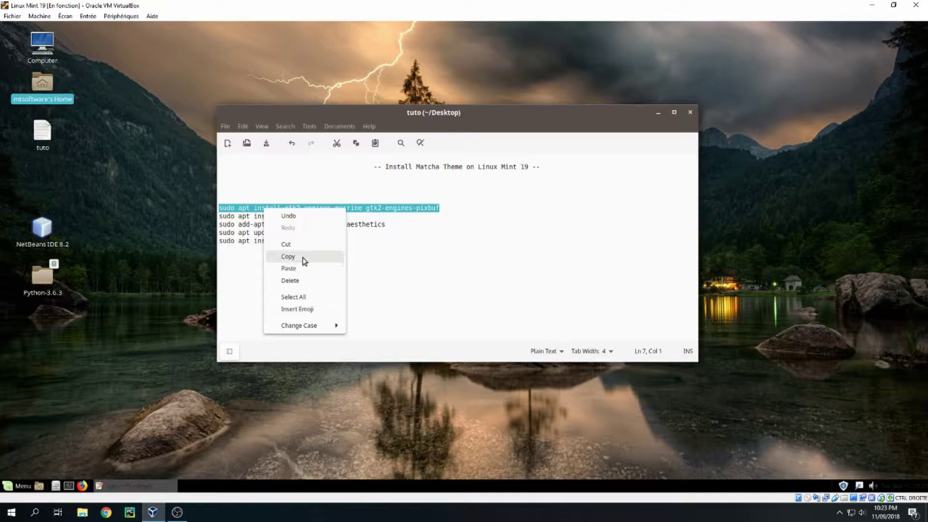
click(301, 256)
right_click(157, 217)
click(202, 265)
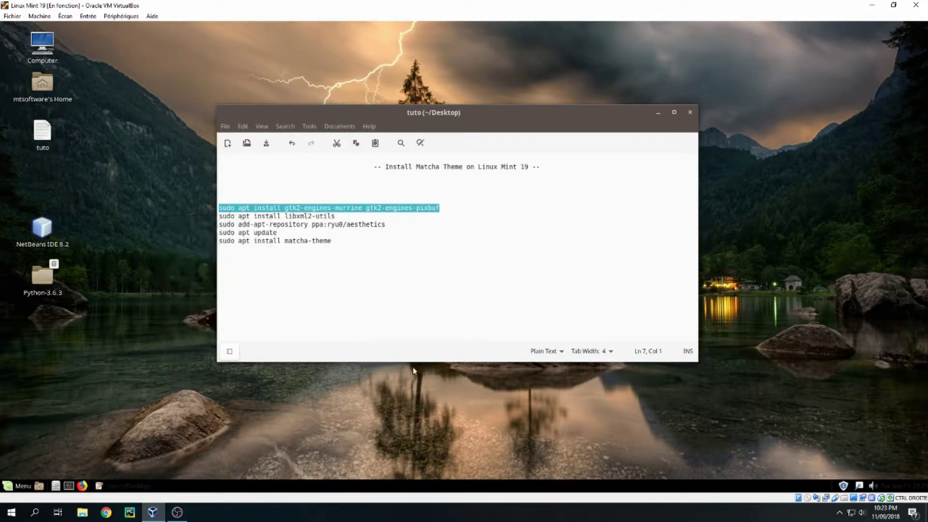
Maximise the terminal and run the gtk2 engines install with the sudo password.
double_click(406, 146)
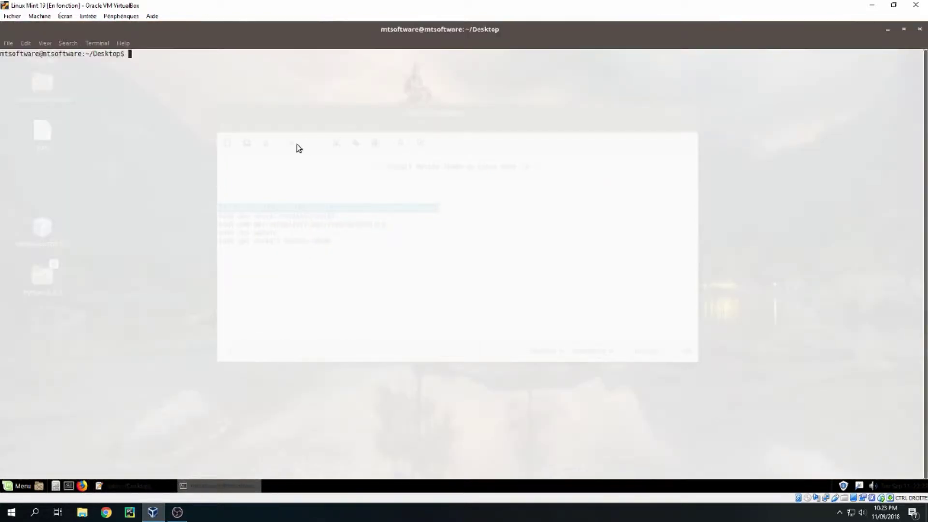
right_click(296, 147)
click(334, 212)
key(Return)
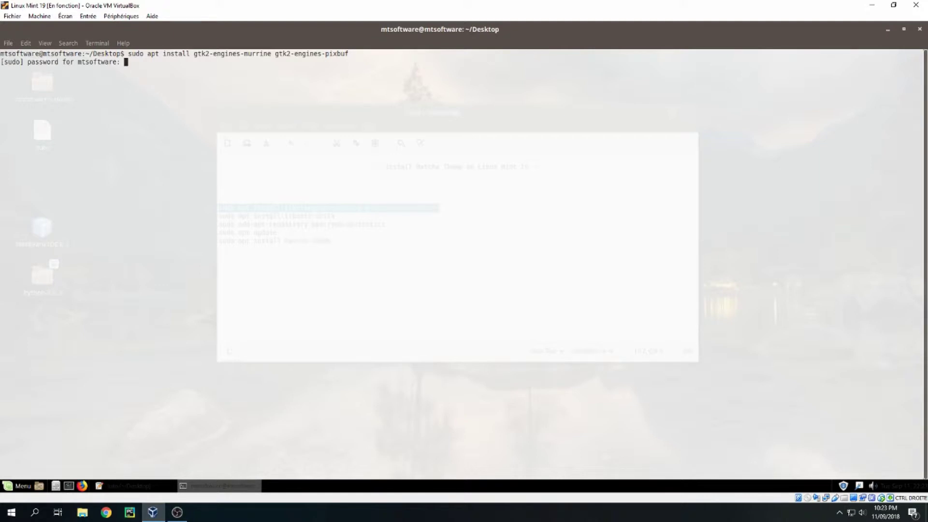
key(Return)
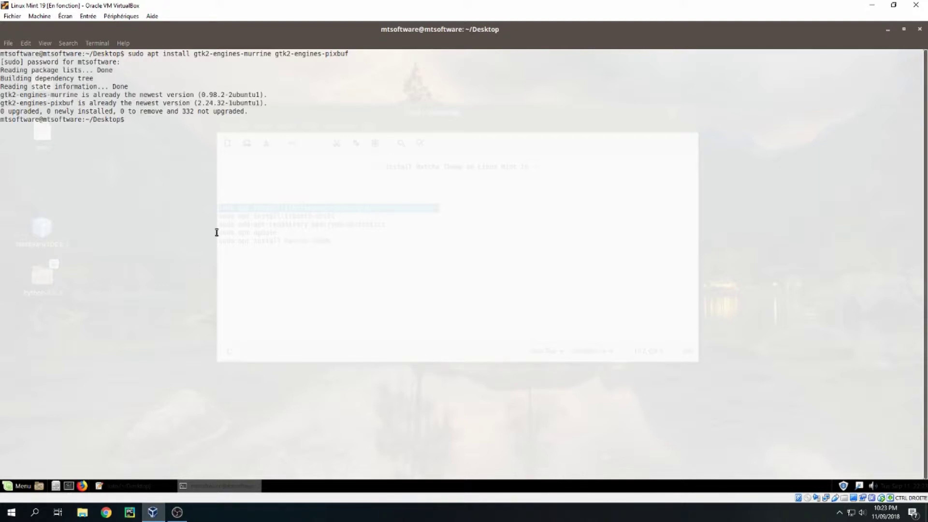
Copy the libxml2-utils install command from the notes and run it in the terminal.
click(124, 487)
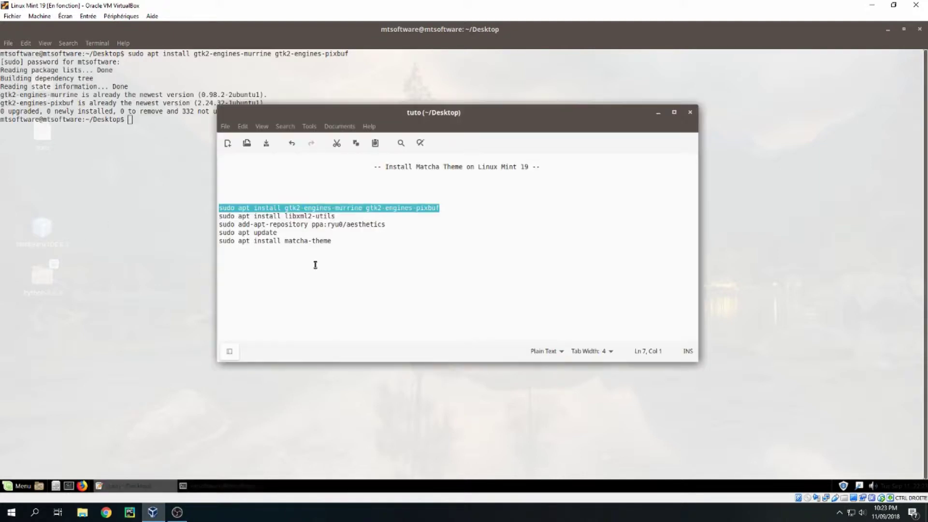
drag(335, 216, 213, 216)
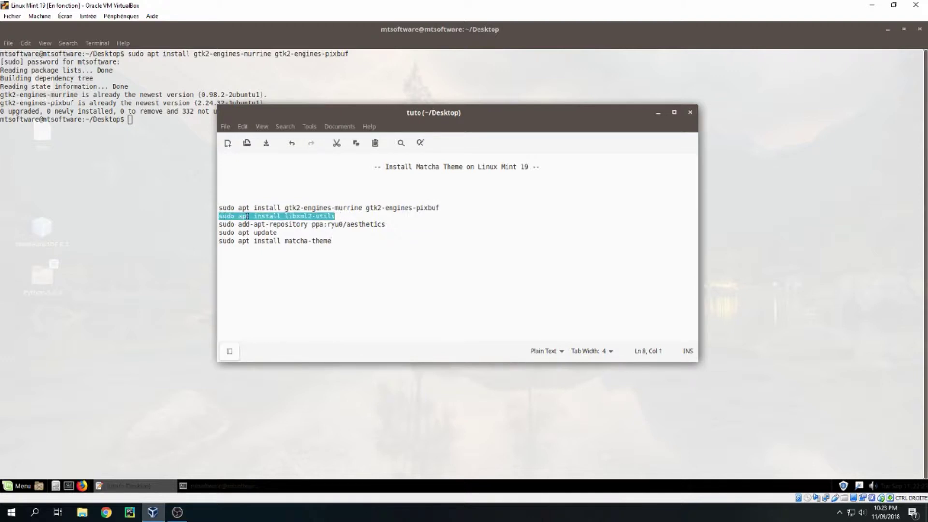
right_click(248, 216)
click(270, 265)
right_click(144, 233)
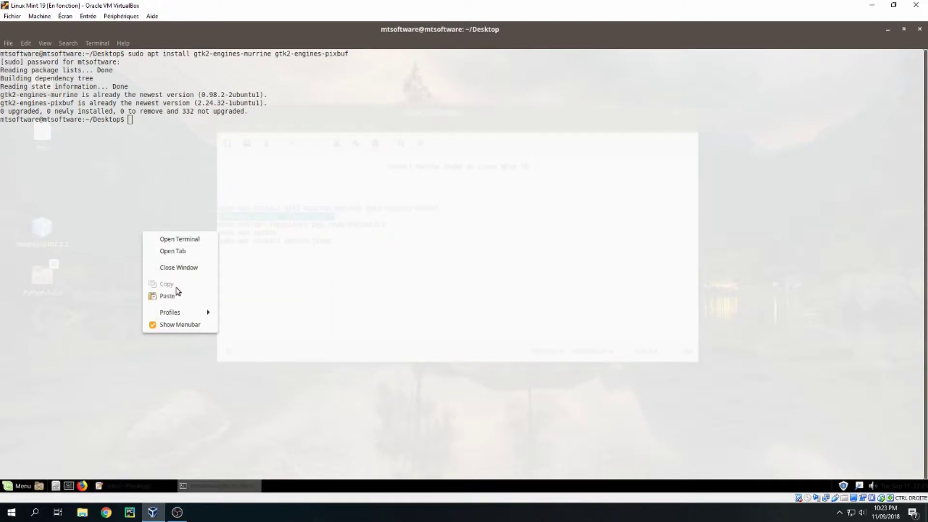
click(168, 295)
key(Return)
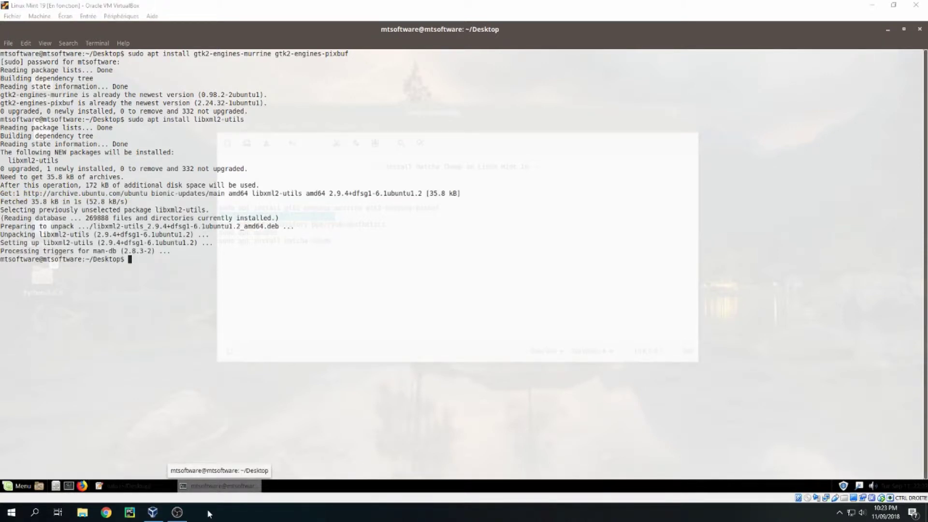
Add the ryu0/aesthetics PPA with its signing key, then select the apt update line.
click(154, 485)
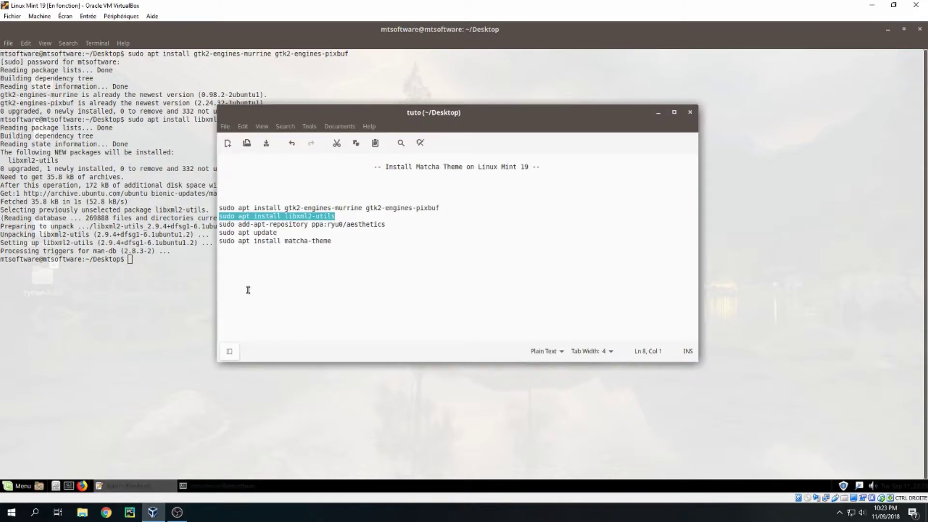
drag(385, 224, 219, 225)
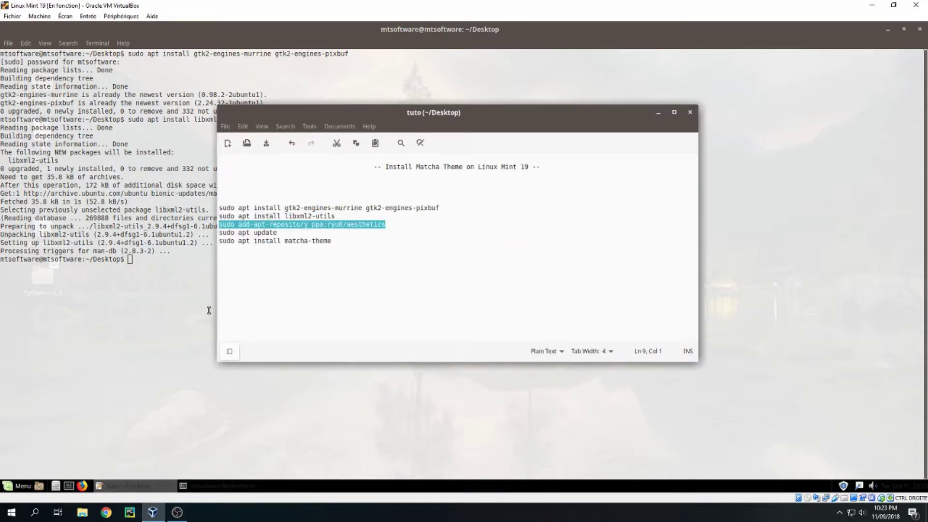
click(171, 315)
right_click(171, 316)
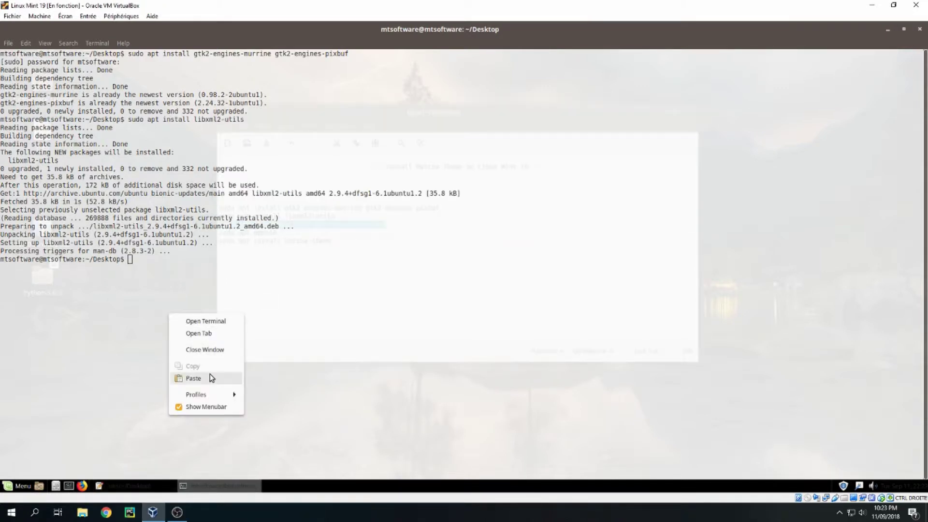
click(193, 378)
key(Return)
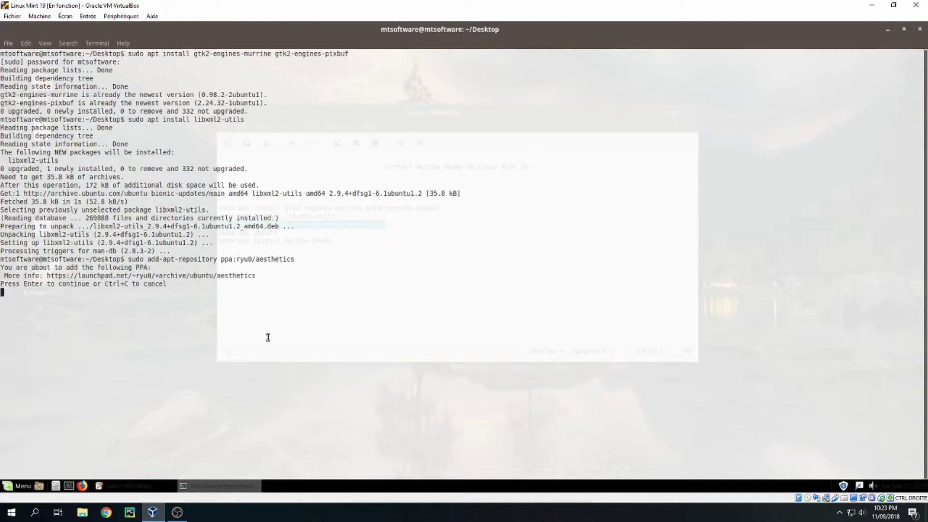
key(Return)
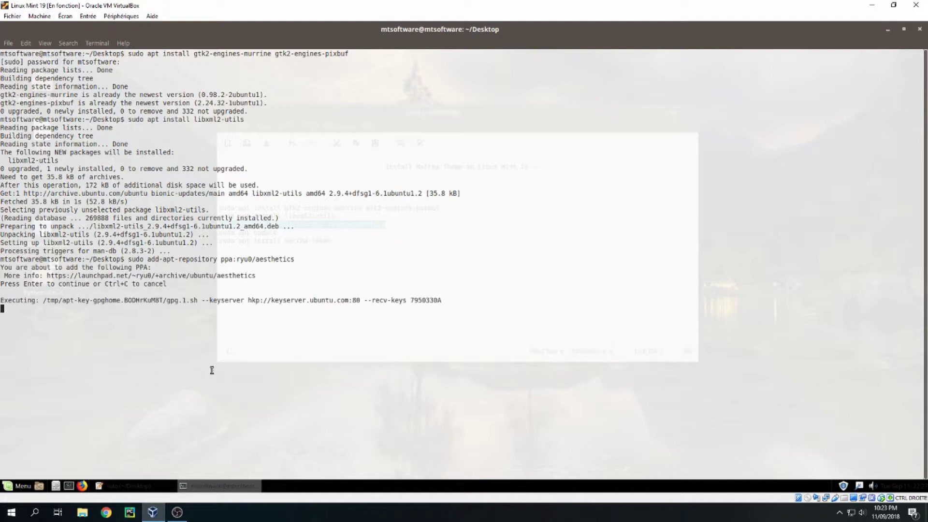
click(132, 491)
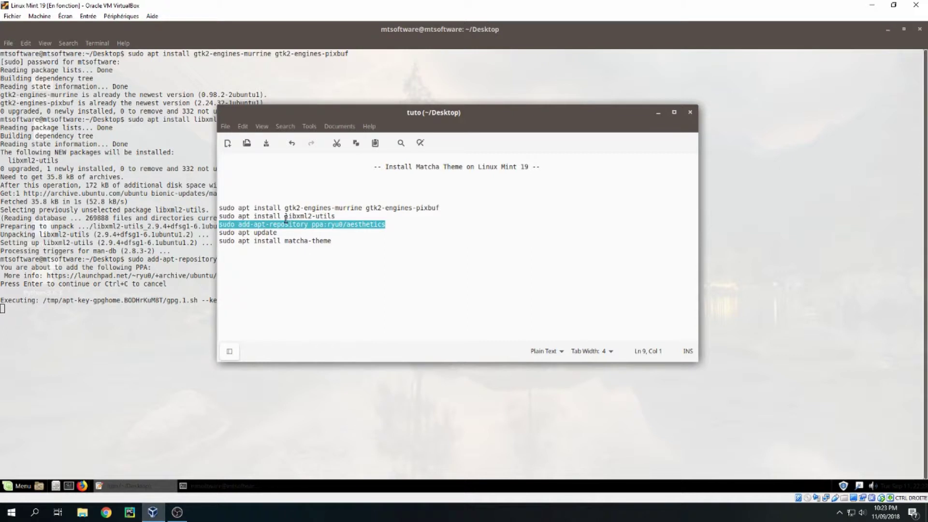
drag(286, 232, 220, 233)
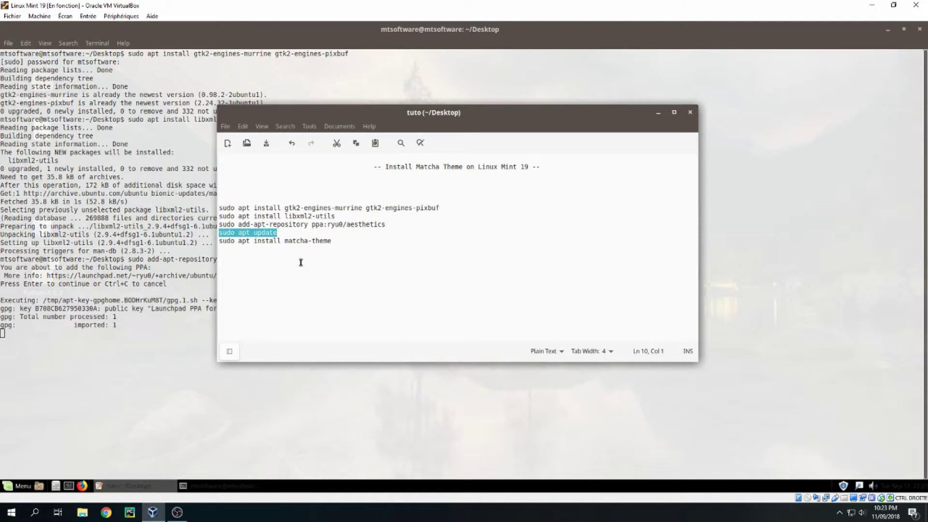
Run sudo apt update in the terminal to refresh package lists.
click(170, 369)
right_click(187, 327)
click(212, 392)
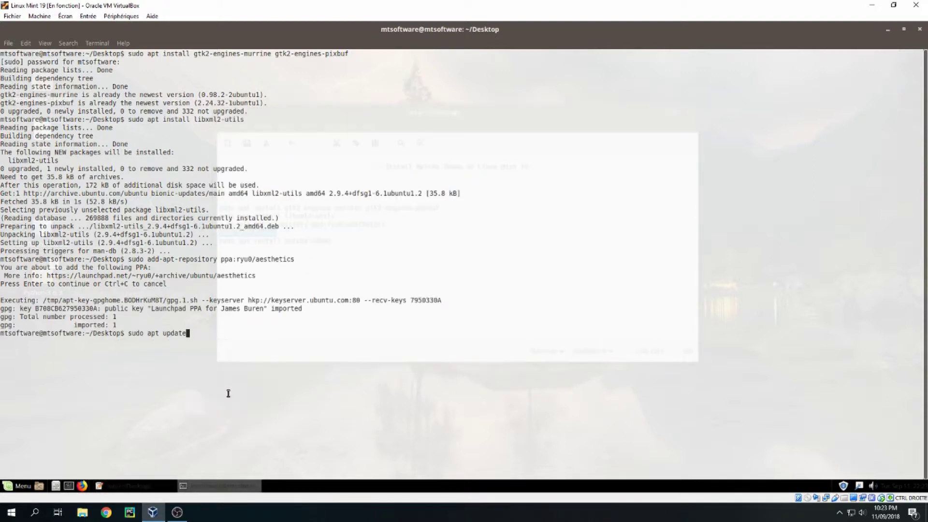
key(Return)
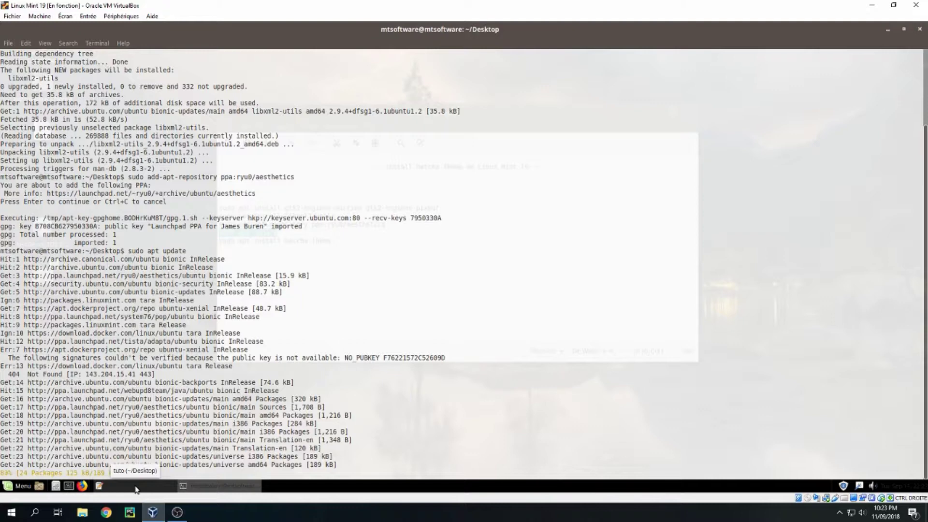
Select the 'sudo apt install matcha-theme' line in the notes and return to the terminal.
click(136, 486)
click(306, 263)
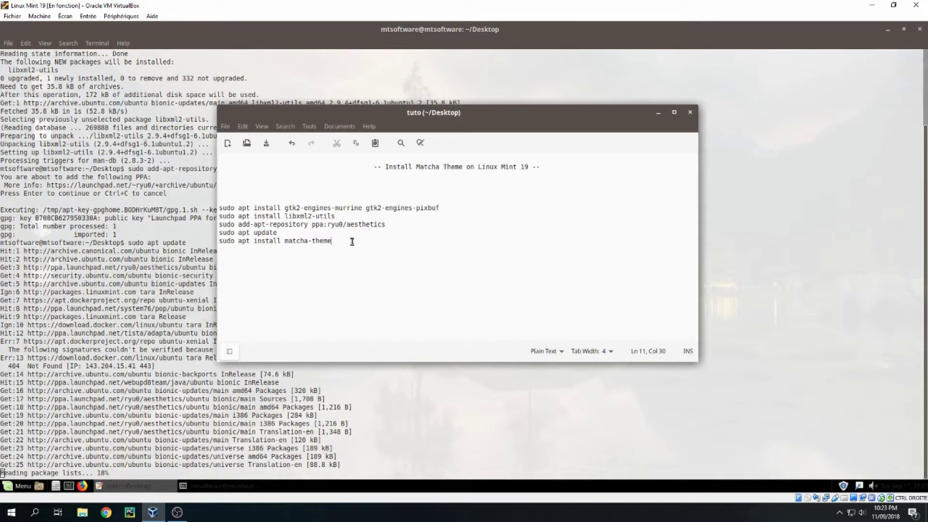
drag(352, 241, 220, 244)
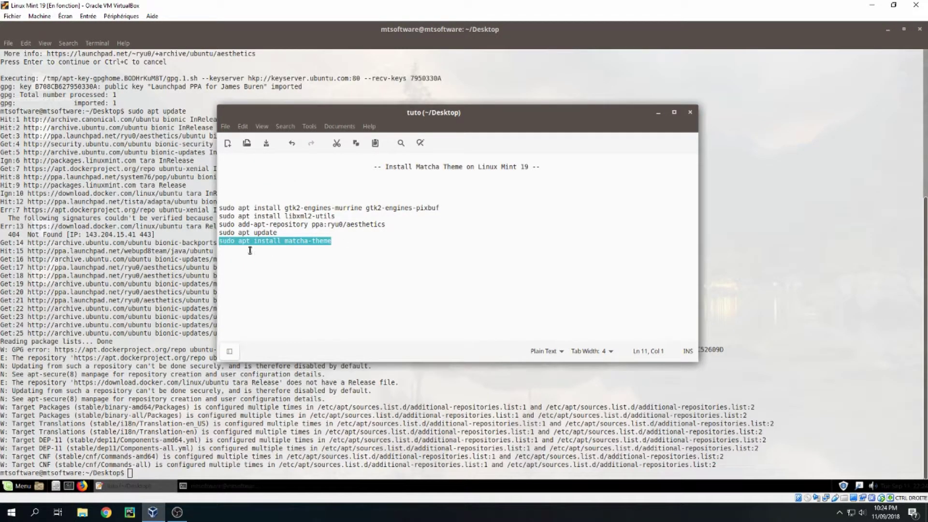
click(431, 374)
text(lear)
Clear the terminal and run sudo apt install matcha-theme from the aesthetics PPA.
key(Return)
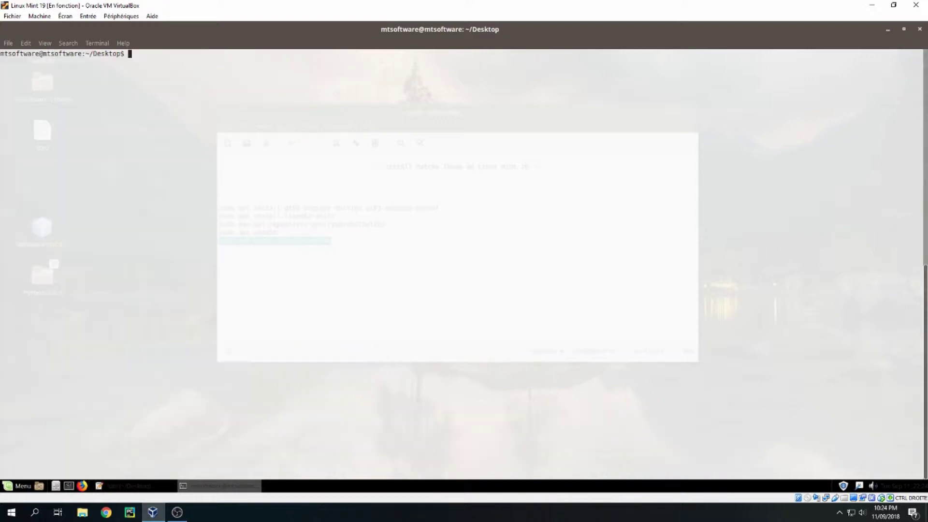
right_click(311, 208)
click(352, 270)
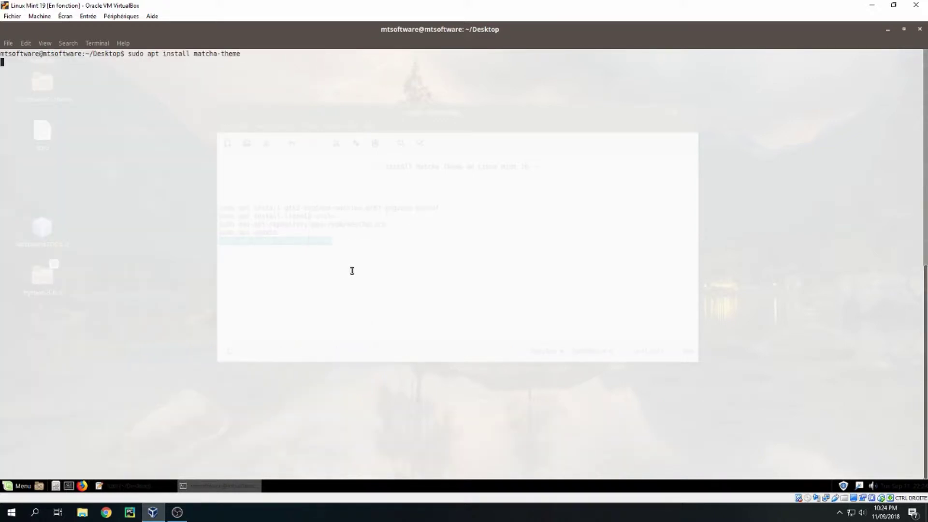
key(Return)
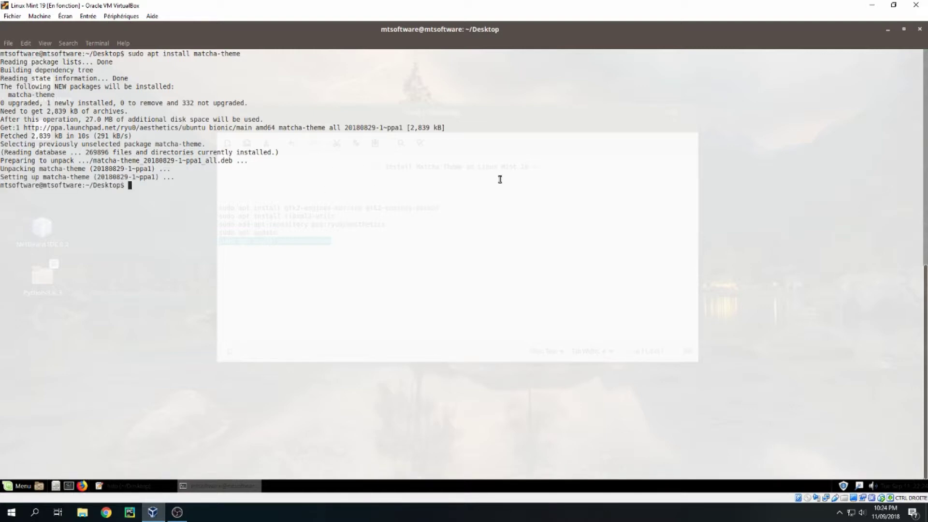
Restore the terminal window and launch Appearance from the Mint menu.
click(904, 30)
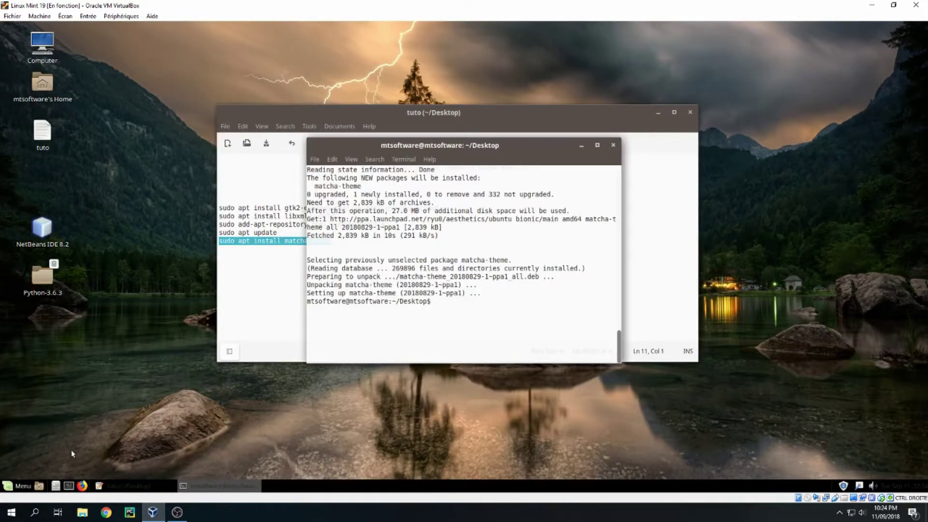
click(19, 486)
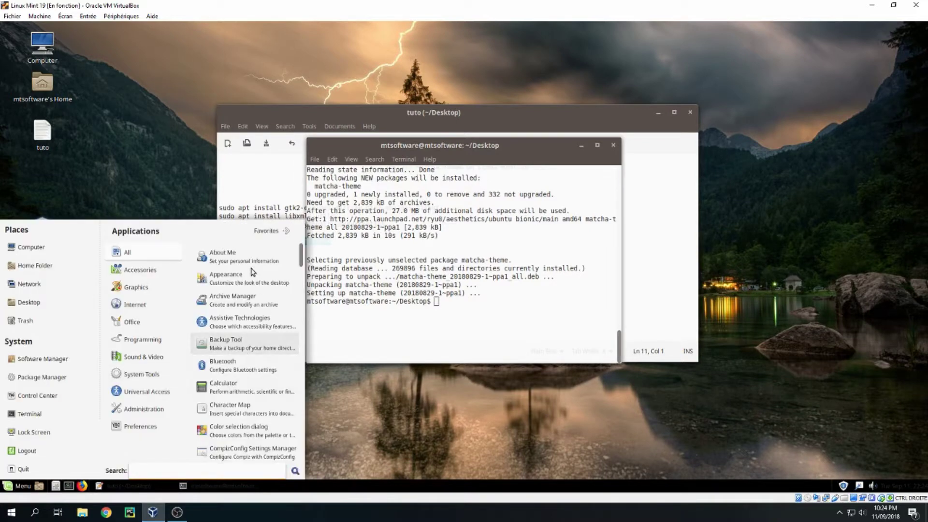
click(328, 192)
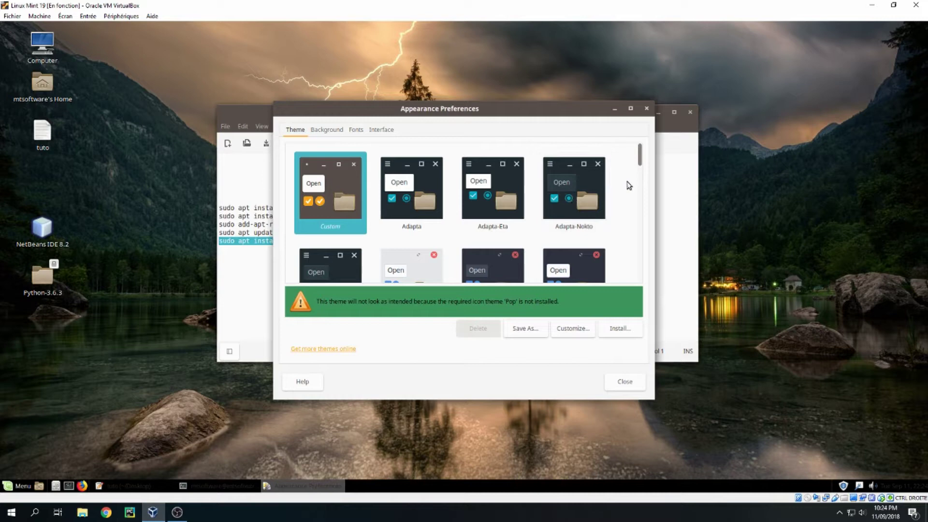
scroll(631, 207, down, 3)
scroll(629, 207, down, 3)
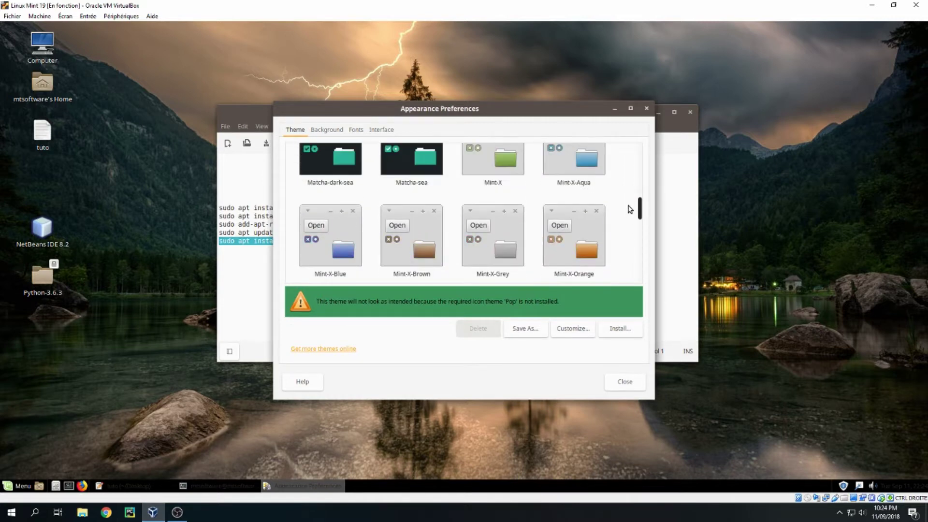
scroll(628, 207, down, 3)
scroll(630, 203, down, 2)
scroll(630, 204, up, 1)
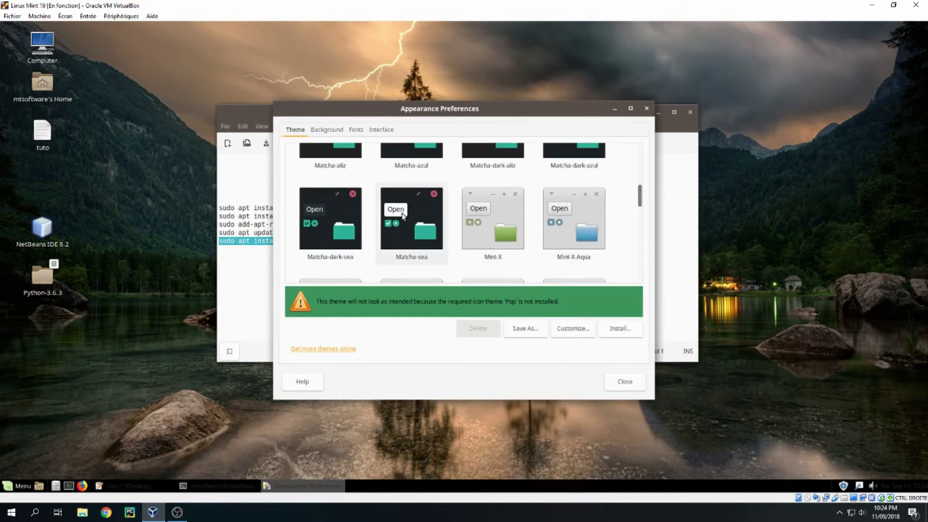
scroll(639, 197, up, 2)
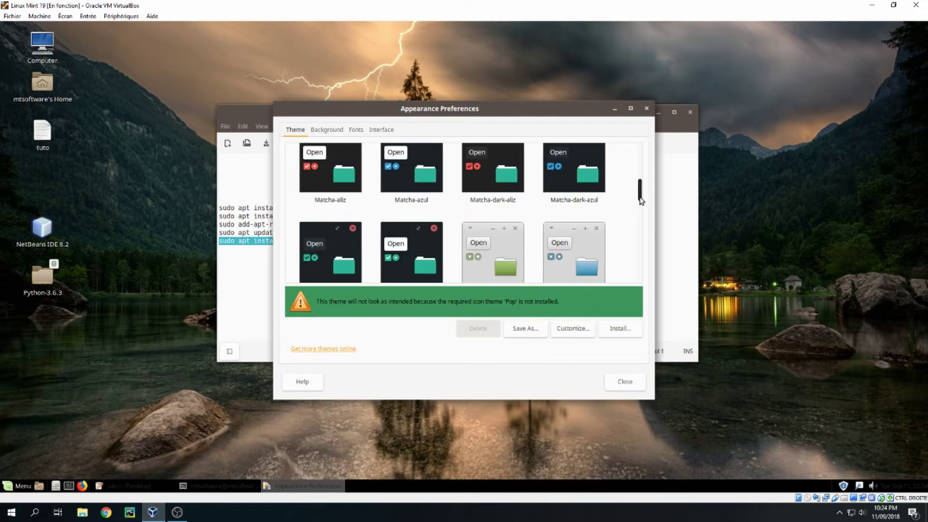
scroll(640, 196, up, 1)
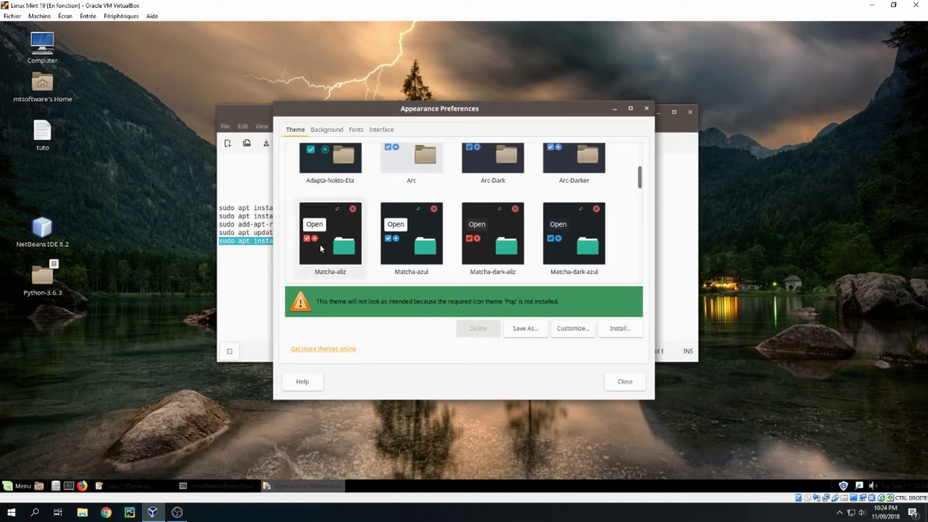
Try Matcha-aliz and Matcha-azul, then apply Matcha-sea as the desktop theme.
click(365, 256)
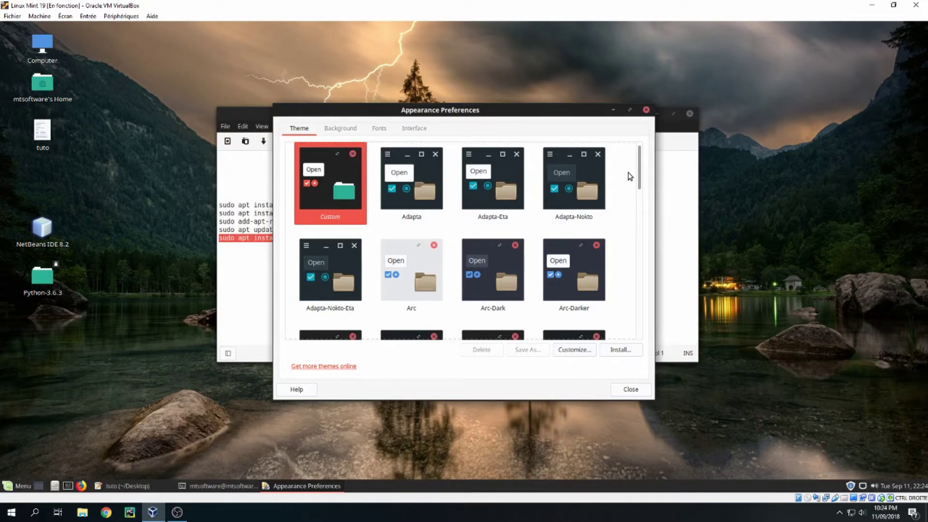
scroll(641, 204, down, 2)
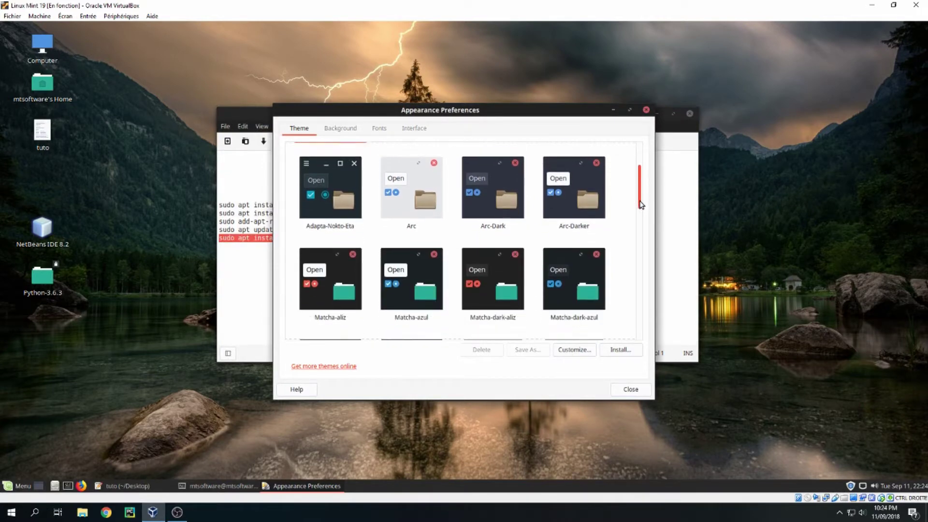
scroll(640, 204, down, 1)
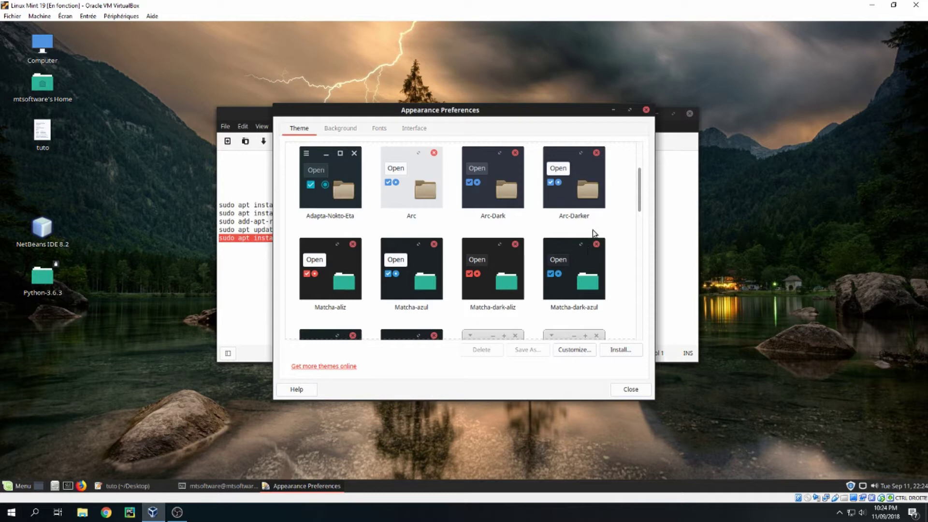
click(353, 337)
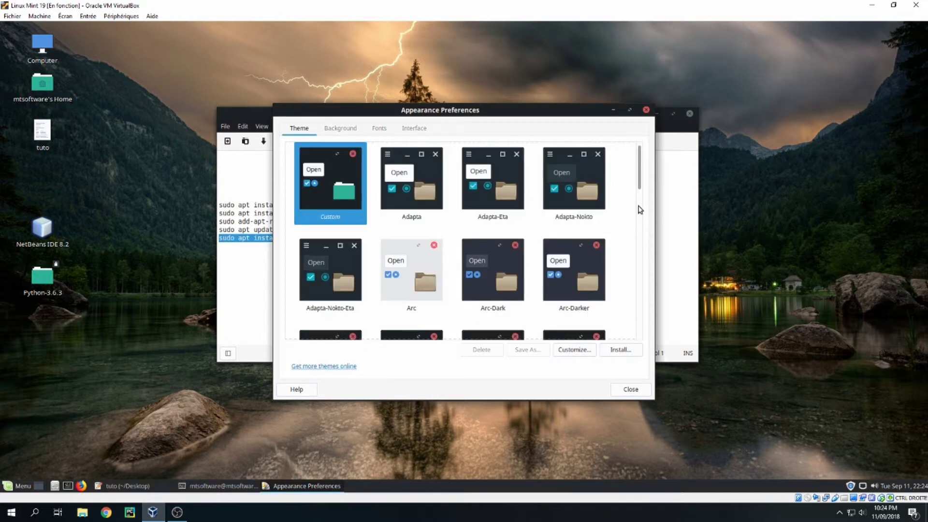
drag(639, 188, 640, 236)
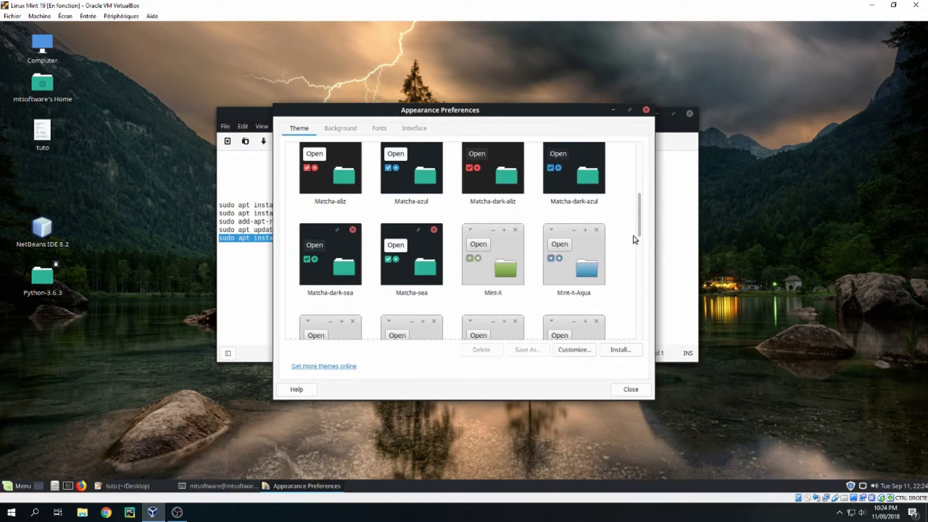
click(442, 250)
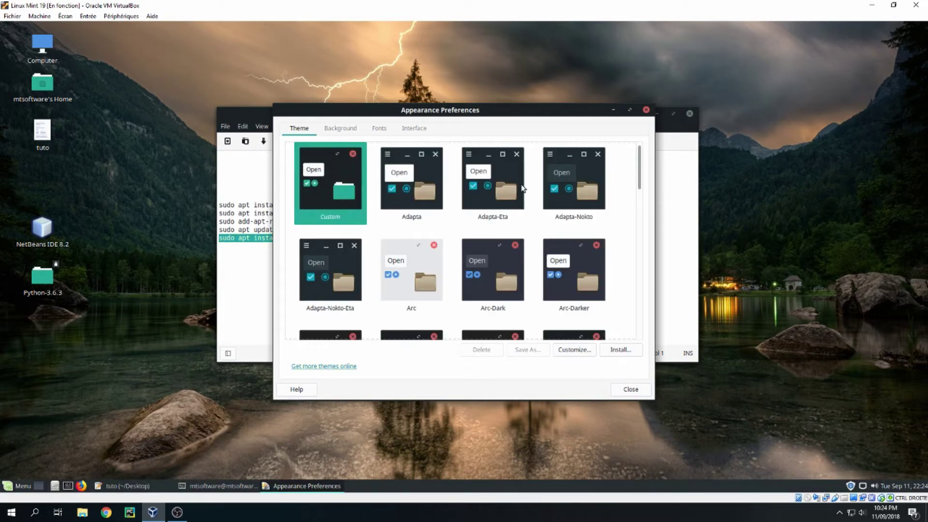
Minimize the terminal and open the Home folder showing teal Matcha-sea icons.
click(225, 486)
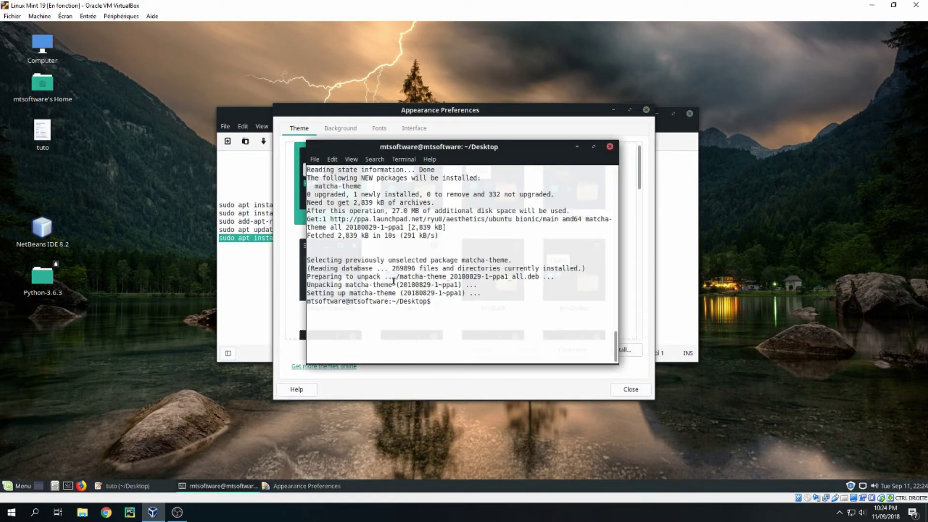
click(577, 147)
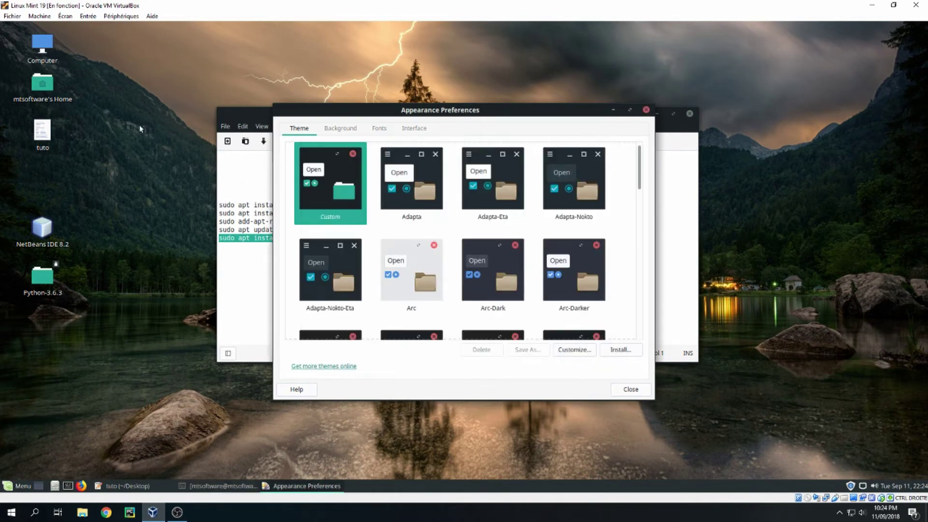
double_click(43, 83)
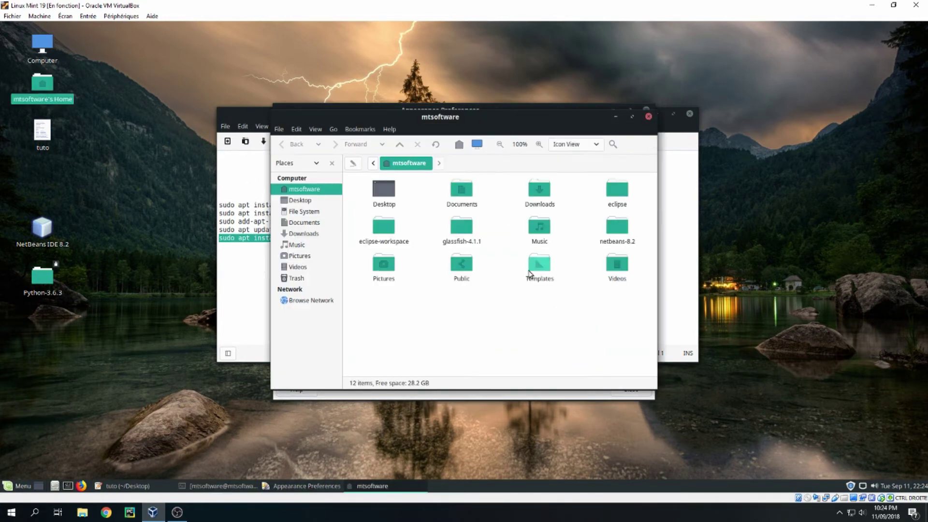